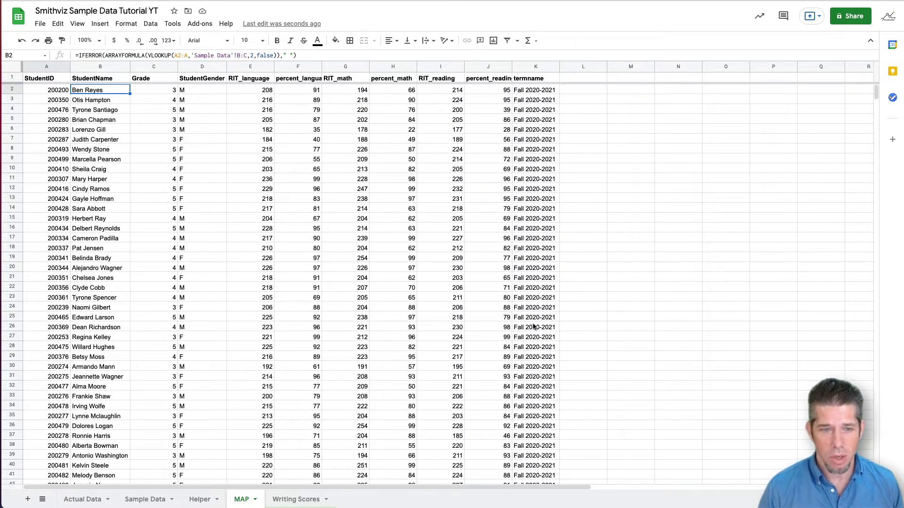
Step: Copy the fall student rows A2:K304 and paste them starting at A306
{"action": "scroll", "coordinate": [534, 327], "scroll_direction": "down", "scroll_amount": 20}
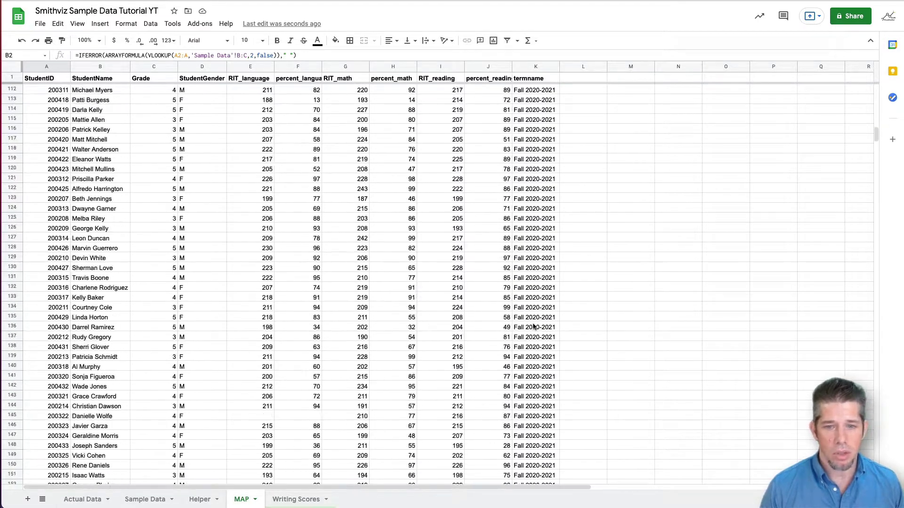
{"action": "scroll", "coordinate": [534, 327], "scroll_direction": "down", "scroll_amount": 20}
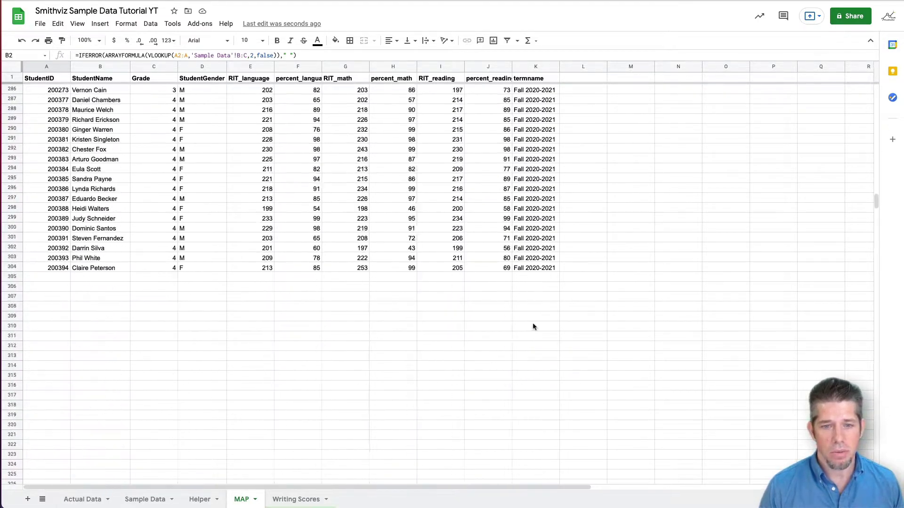
{"action": "scroll", "coordinate": [533, 326], "scroll_direction": "up", "scroll_amount": 1}
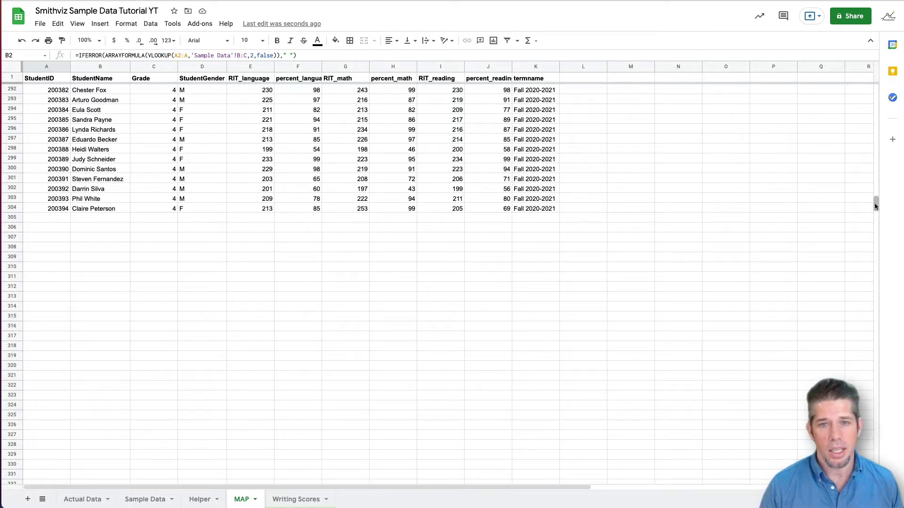
{"action": "left_click_drag", "start_coordinate": [874, 204], "coordinate": [875, 76]}
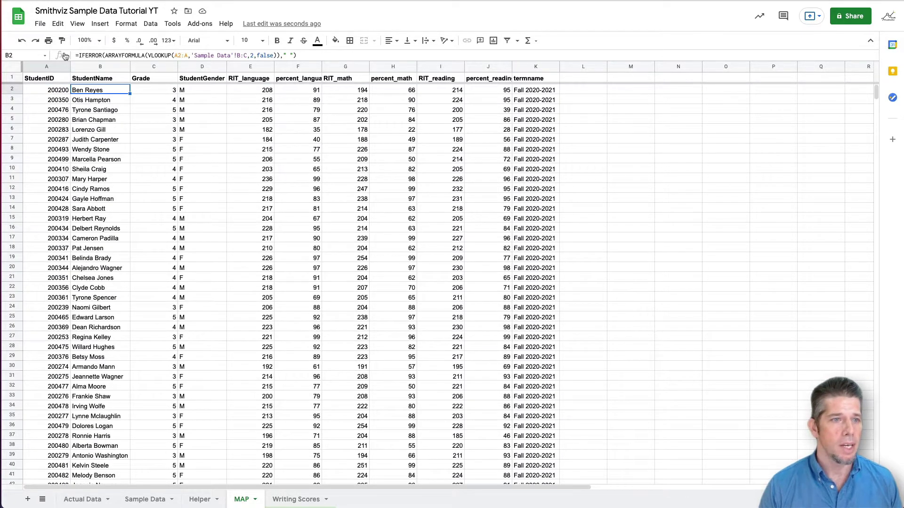
{"action": "left_click_drag", "start_coordinate": [37, 89], "coordinate": [546, 150]}
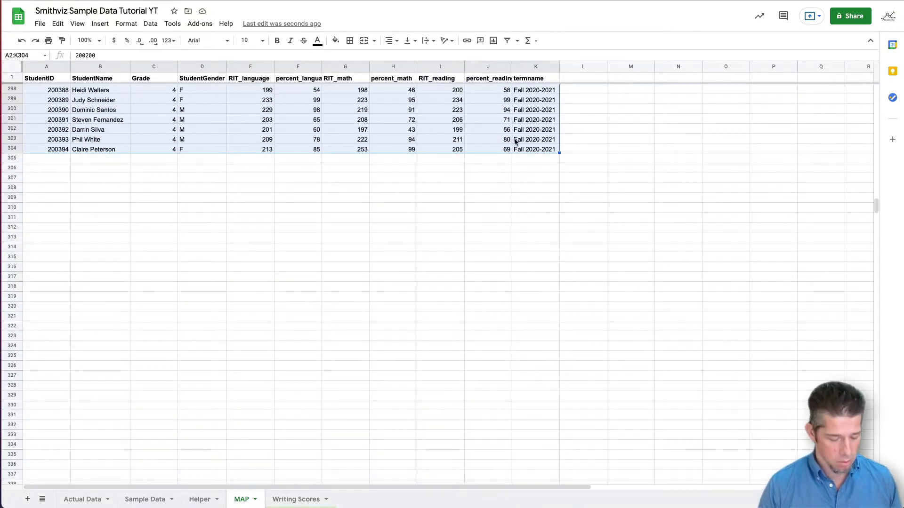
{"action": "key", "text": "ctrl+c"}
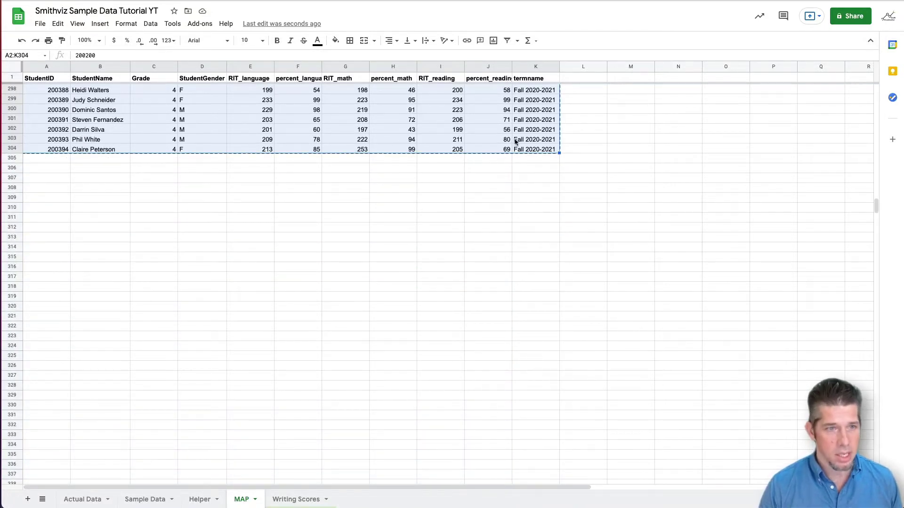
{"action": "left_click", "coordinate": [61, 170]}
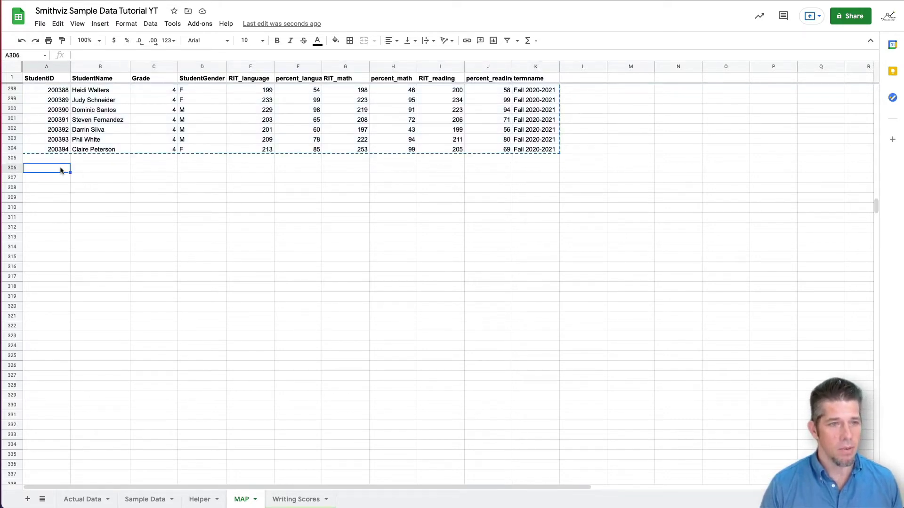
{"action": "key", "text": "ctrl+v"}
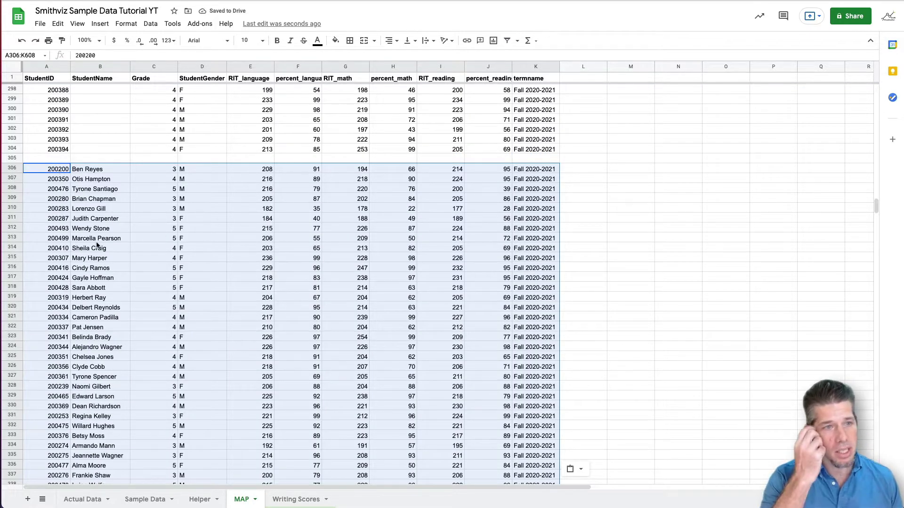
Step: Clear the copied Fall 2020-2021 term labels from K306 down the termname column
{"action": "scroll", "coordinate": [157, 239], "scroll_direction": "down", "scroll_amount": 20}
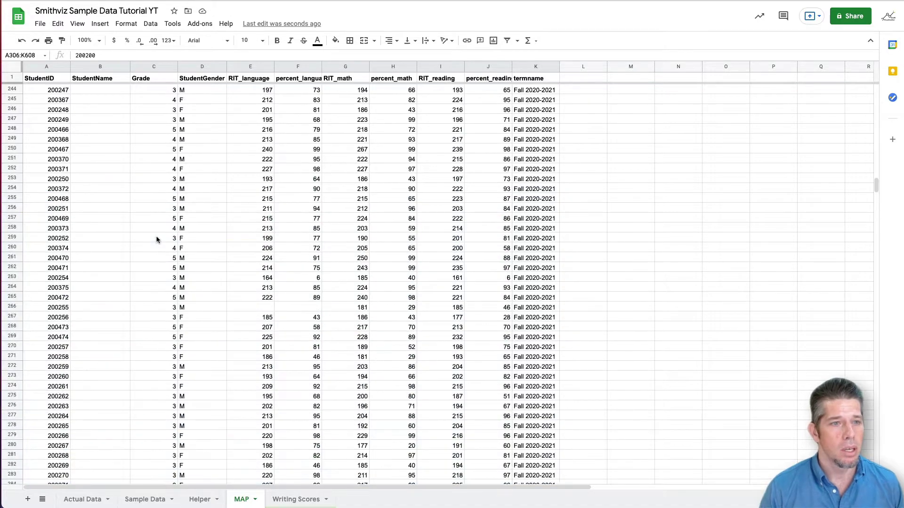
{"action": "scroll", "coordinate": [156, 239], "scroll_direction": "up", "scroll_amount": 20}
{"action": "left_click", "coordinate": [150, 338]}
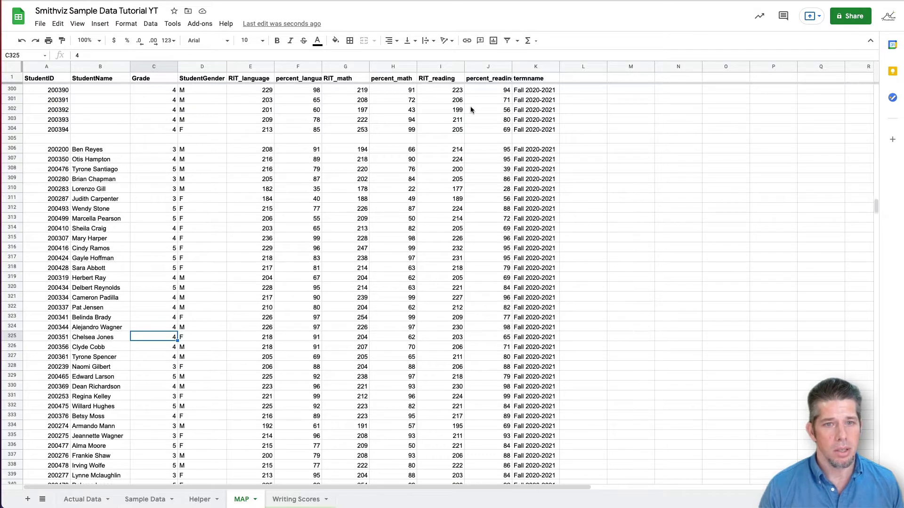
{"action": "scroll", "coordinate": [536, 171], "scroll_direction": "down", "scroll_amount": 2}
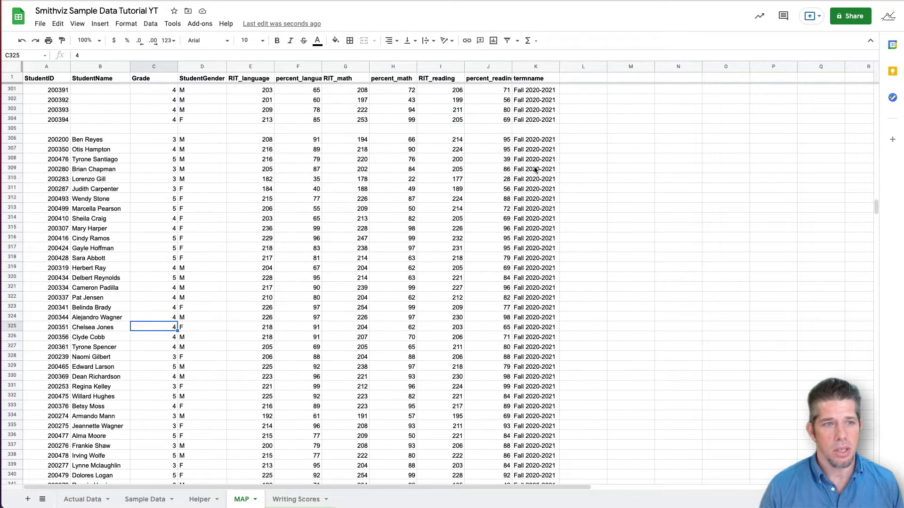
{"action": "scroll", "coordinate": [538, 121], "scroll_direction": "down", "scroll_amount": 1}
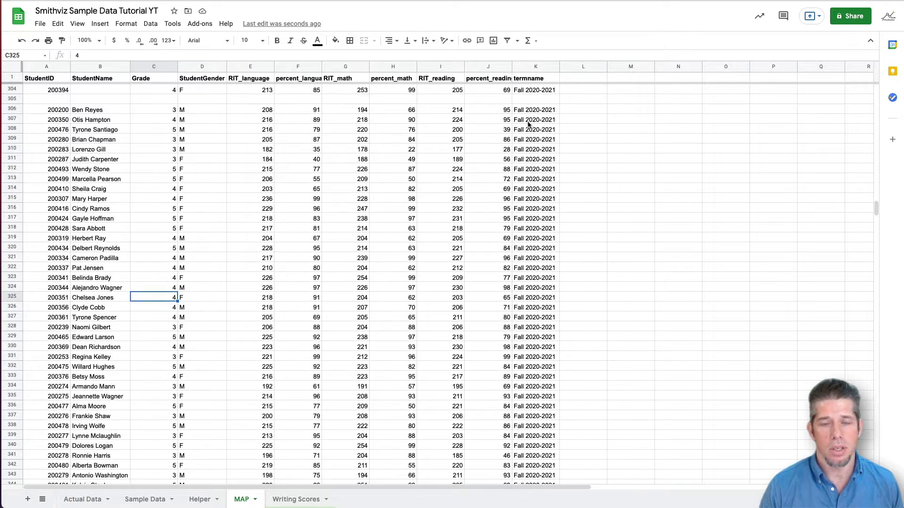
{"action": "left_click", "coordinate": [533, 111]}
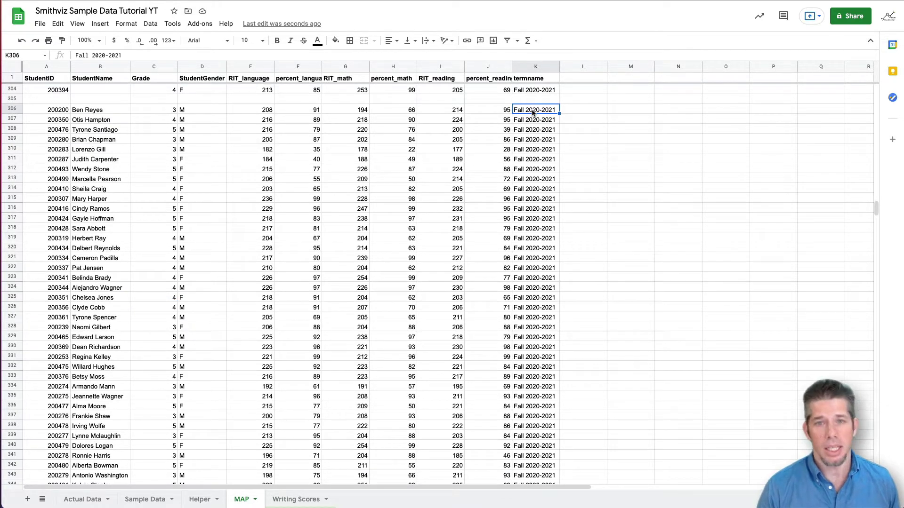
{"action": "key", "text": "ctrl+shift+Down"}
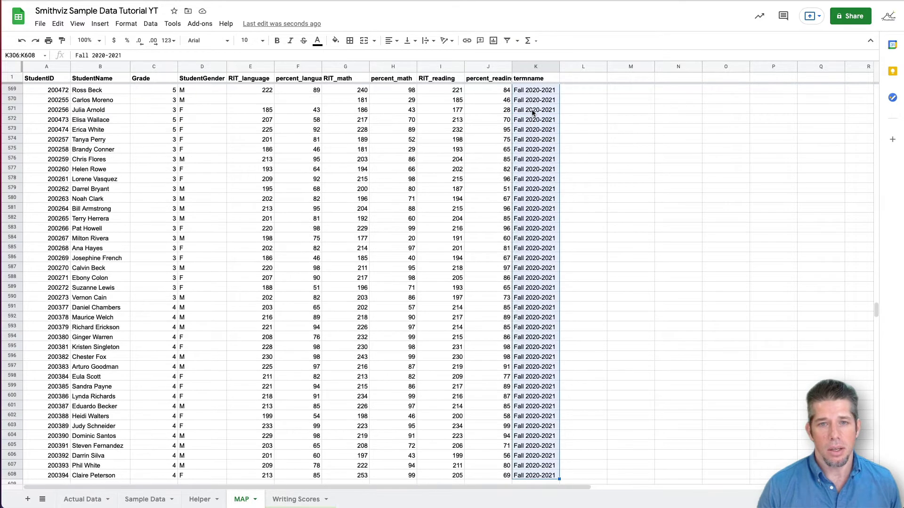
{"action": "key", "text": "Delete"}
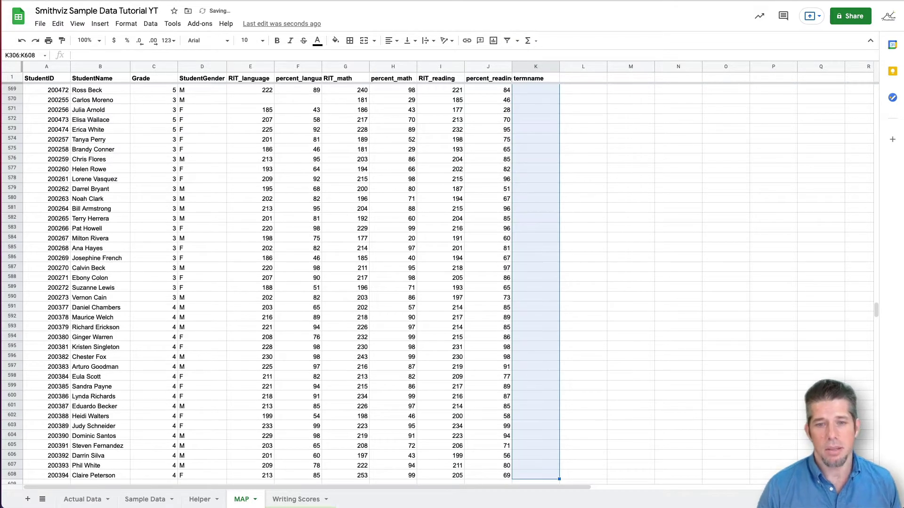
Step: Enter 'Spring 2020-2021' in cell K306
{"action": "key", "text": "ctrl+BackSpace"}
{"action": "type", "text": "Spring"}
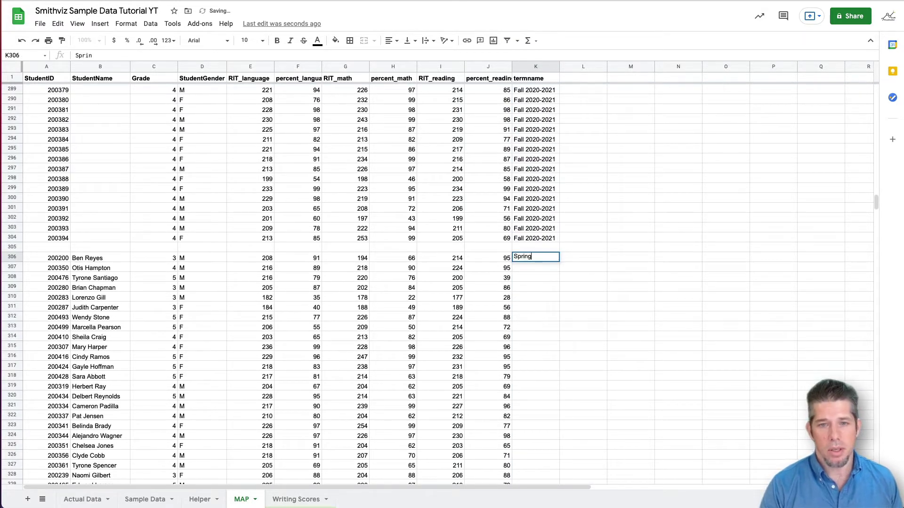
{"action": "type", "text": " 2020-2021"}
{"action": "key", "text": "Return"}
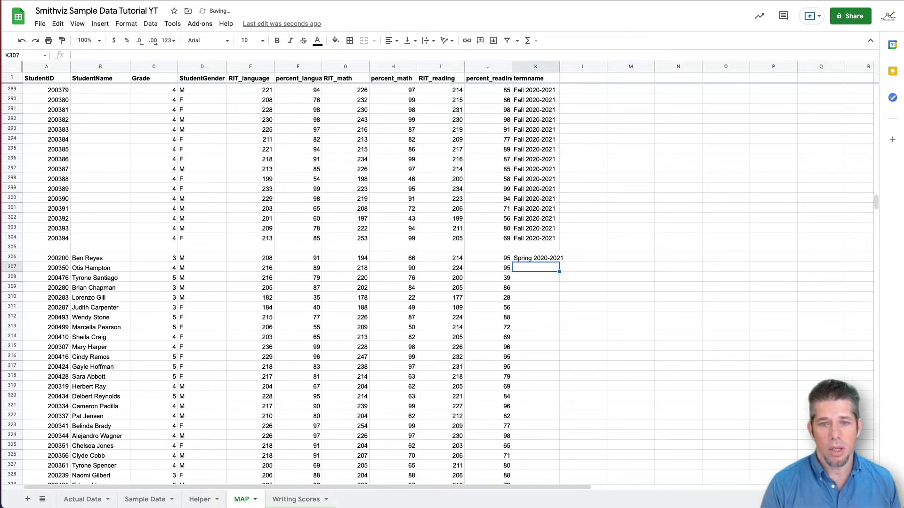
{"action": "left_click", "coordinate": [538, 260]}
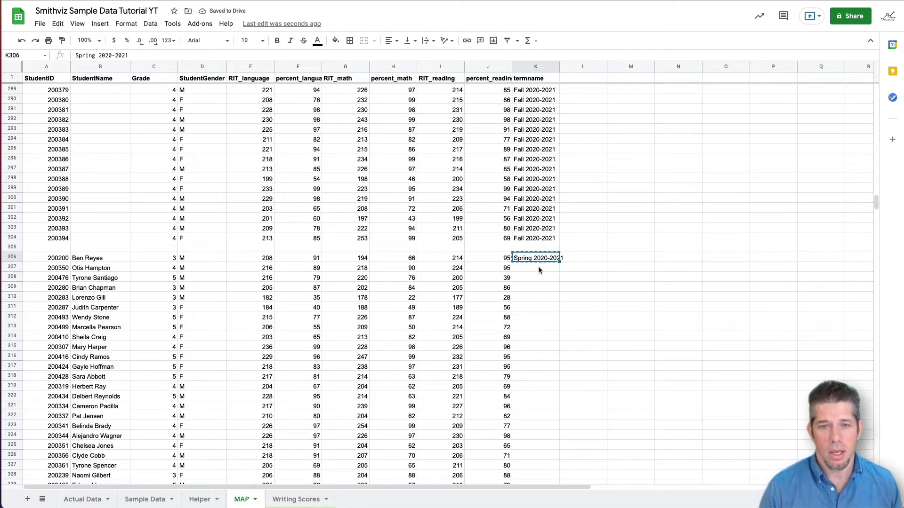
Step: Fill K307:K608 with 'Spring 2020-2021' and clear the copied scores in E306:J608
{"action": "left_click_drag", "start_coordinate": [538, 267], "coordinate": [544, 463]}
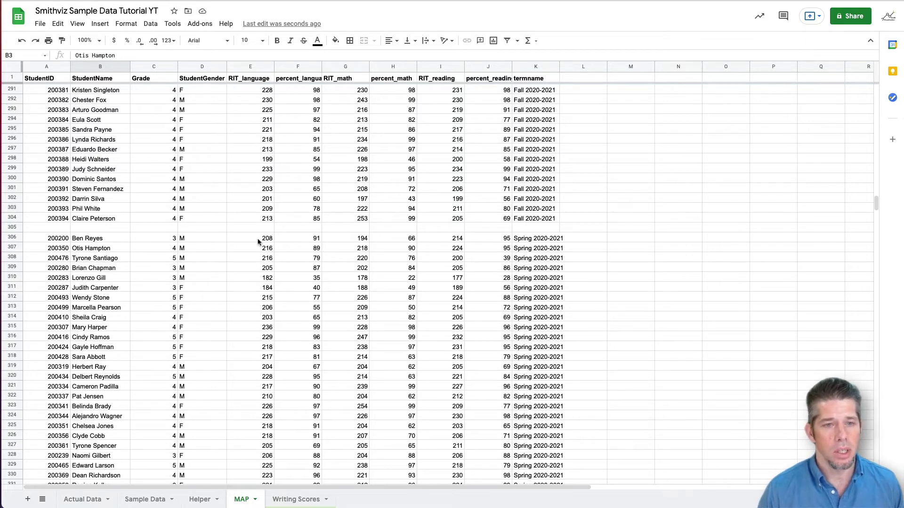
{"action": "left_click_drag", "start_coordinate": [258, 241], "coordinate": [499, 483]}
{"action": "left_click_drag", "start_coordinate": [504, 400], "coordinate": [481, 258]}
{"action": "key", "text": "Delete"}
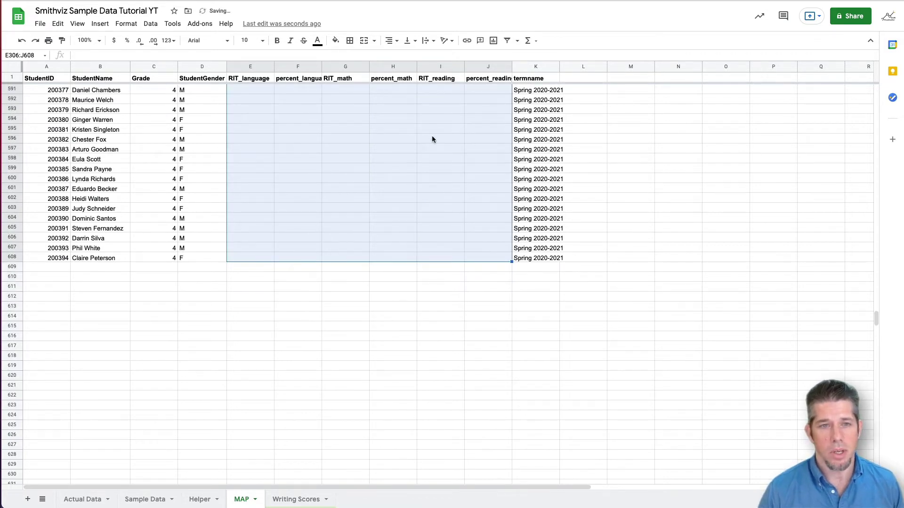
Step: In E306, start a formula with =RANDBETWEEN((
{"action": "scroll", "coordinate": [433, 156], "scroll_direction": "up", "scroll_amount": 15}
{"action": "left_click", "coordinate": [250, 465]}
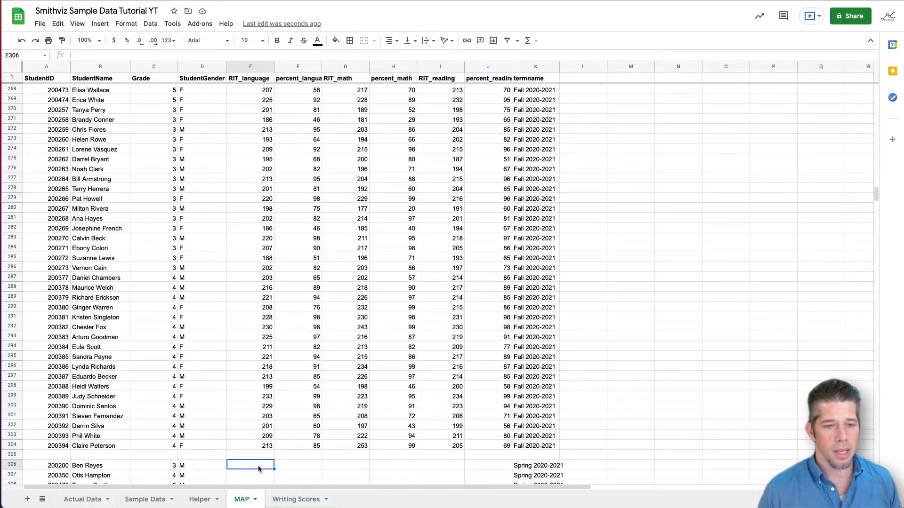
{"action": "scroll", "coordinate": [362, 244], "scroll_direction": "up", "scroll_amount": 10}
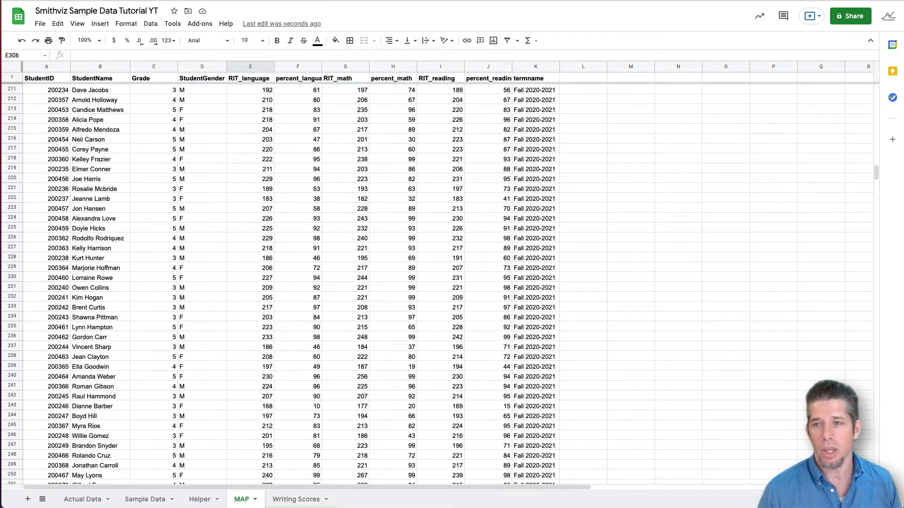
{"action": "scroll", "coordinate": [292, 94], "scroll_direction": "up", "scroll_amount": 20}
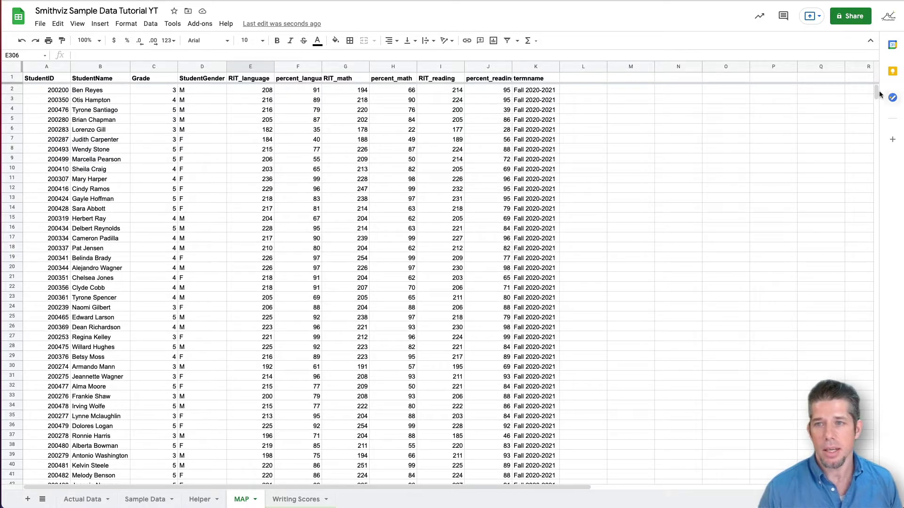
{"action": "left_click_drag", "start_coordinate": [875, 91], "coordinate": [859, 199]}
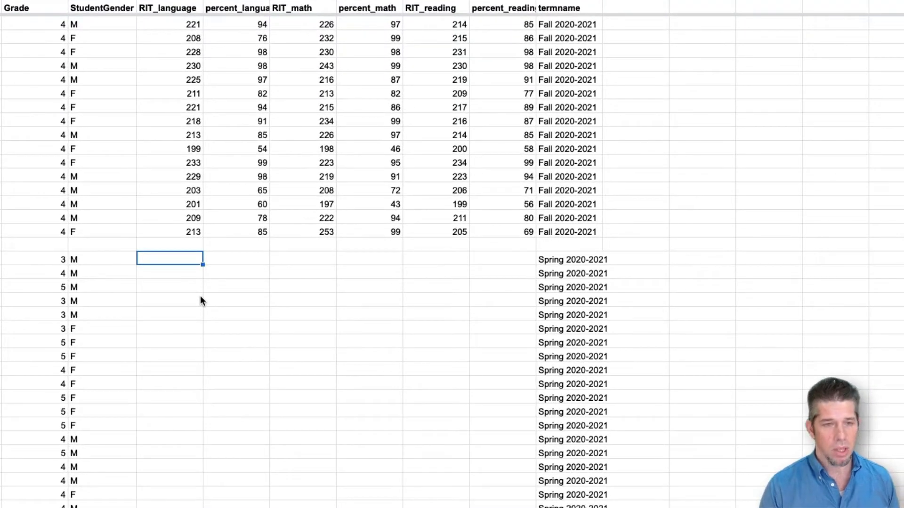
{"action": "type", "text": "=rand"}
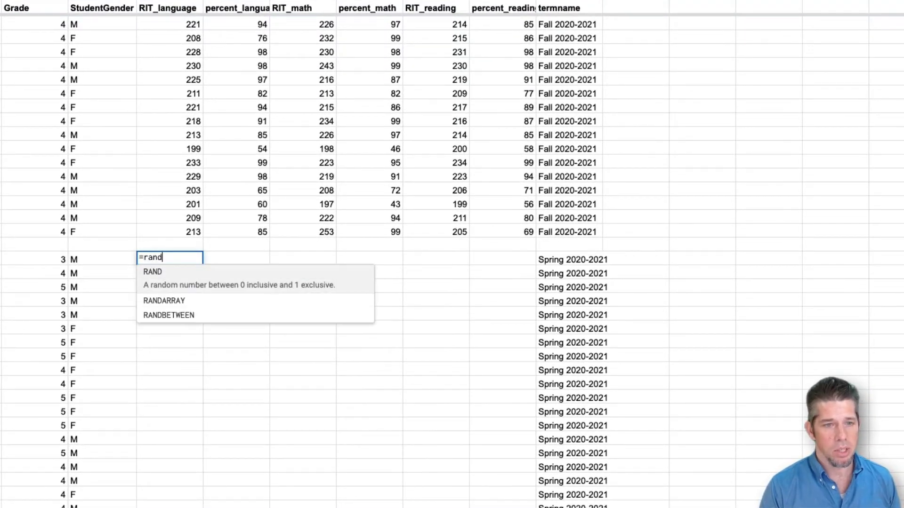
{"action": "key", "text": "Down"}
{"action": "key", "text": "Down"}
{"action": "key", "text": "Tab"}
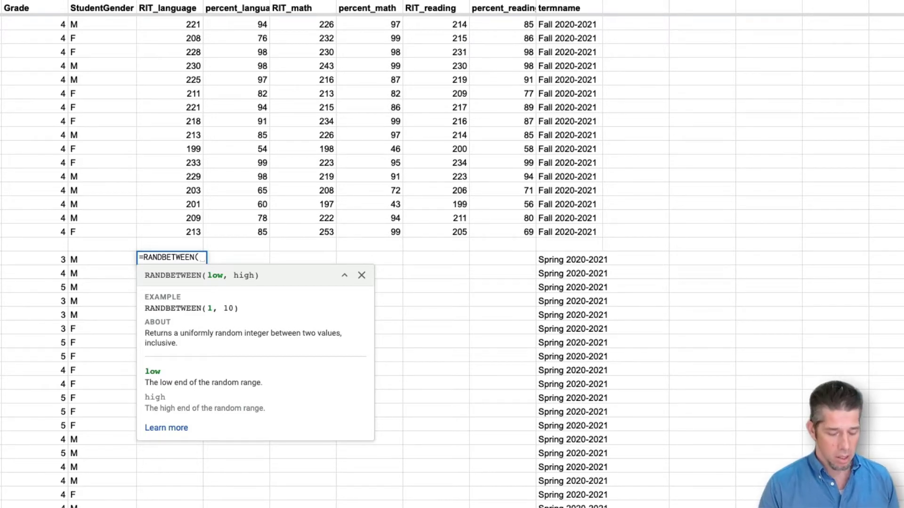
{"action": "type", "text": "("}
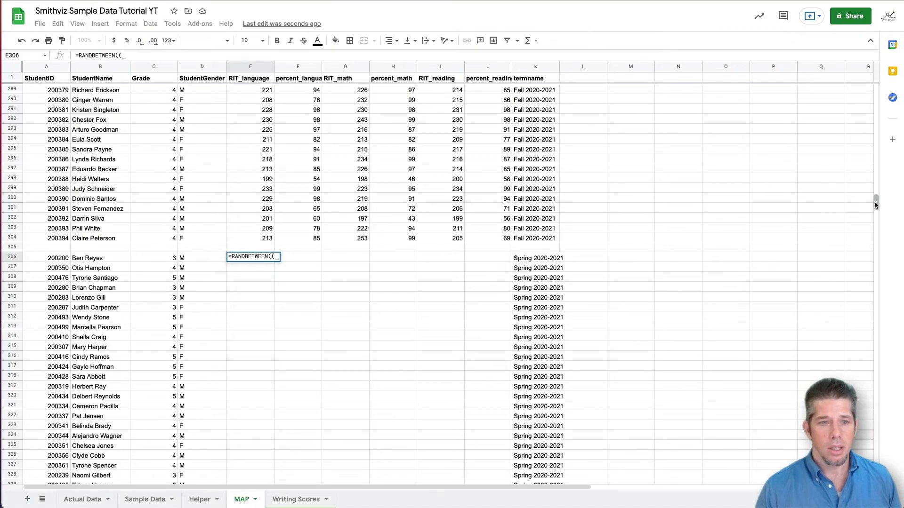
Step: Add the lower bound E2-RANDBETWEEN(1,10) followed by a comma
{"action": "left_click_drag", "start_coordinate": [874, 201], "coordinate": [875, 62]}
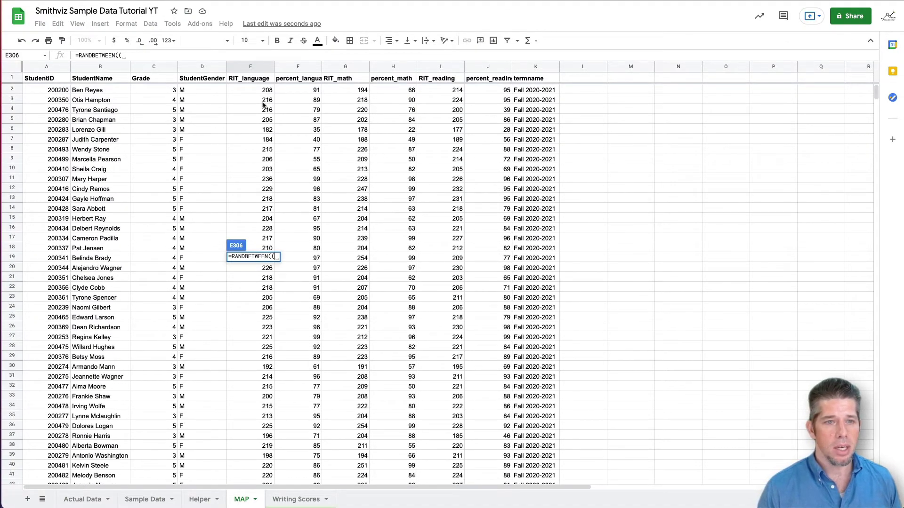
{"action": "left_click", "coordinate": [246, 91]}
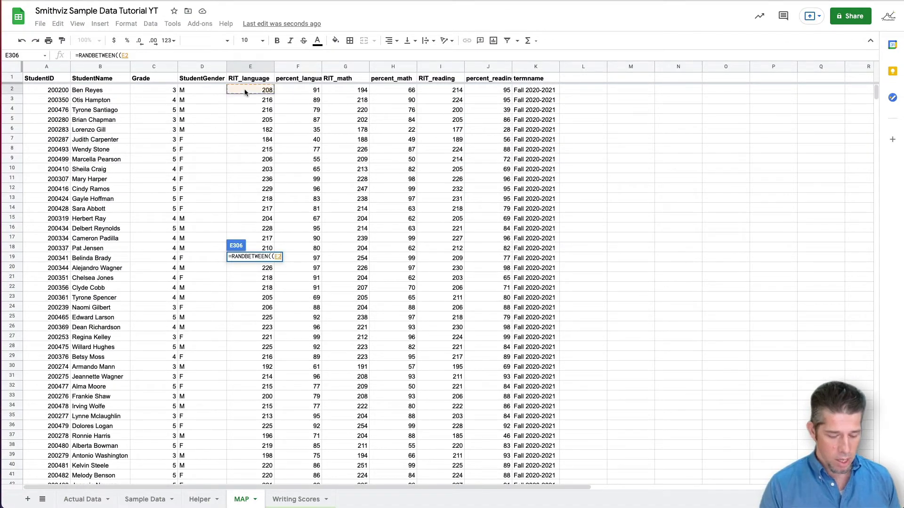
{"action": "type", "text": "-"}
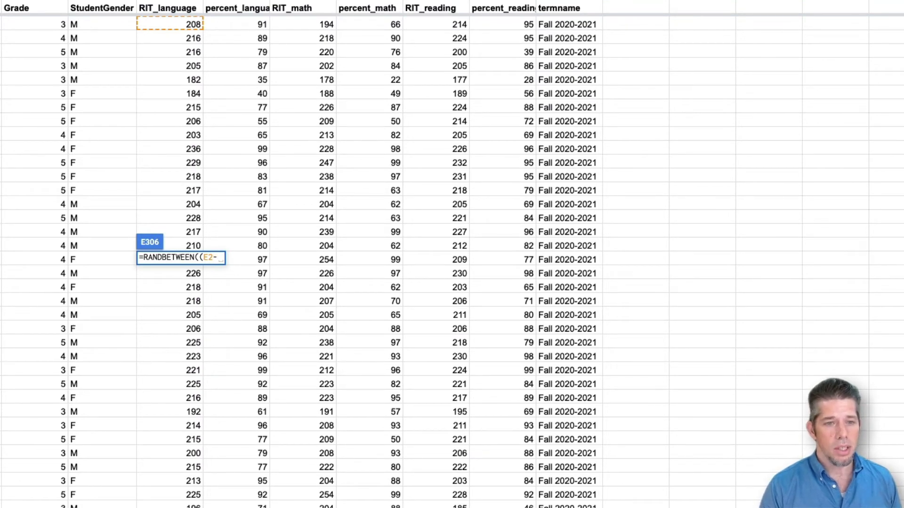
{"action": "type", "text": "rand"}
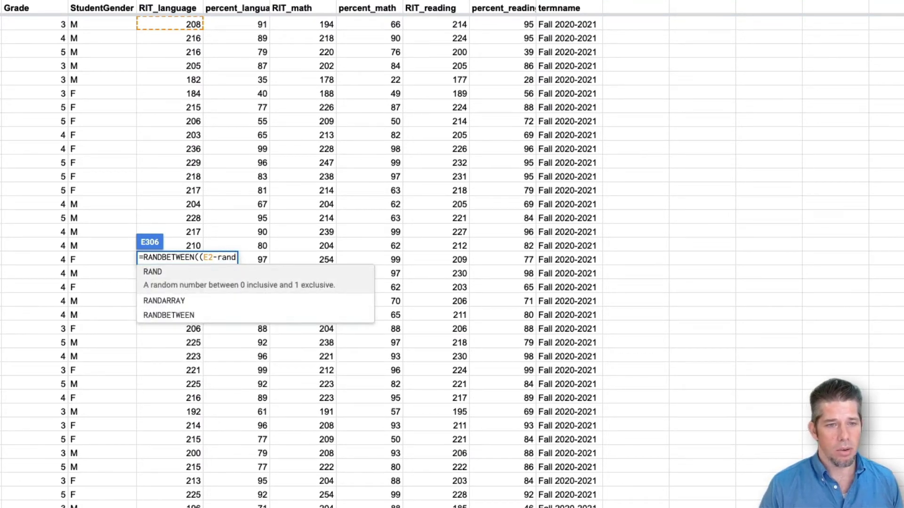
{"action": "key", "text": "Down"}
{"action": "key", "text": "Down"}
{"action": "key", "text": "Tab"}
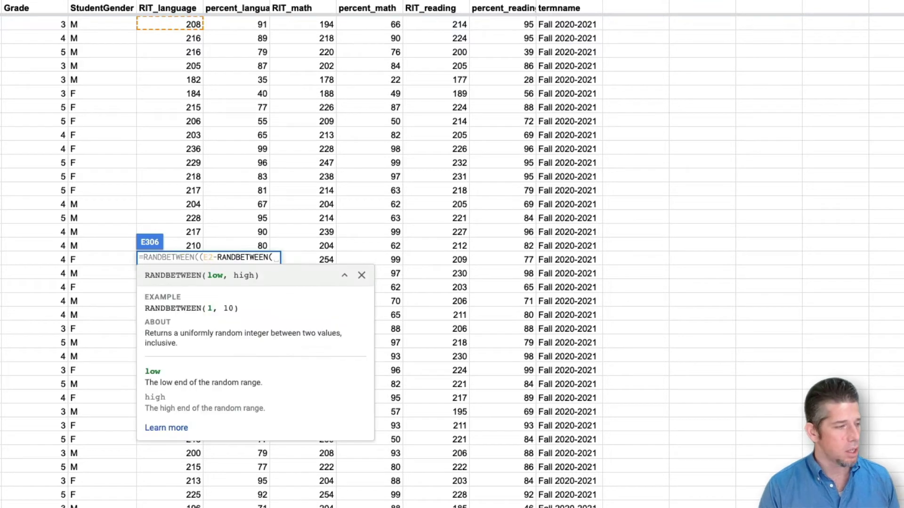
{"action": "type", "text": "1,1"}
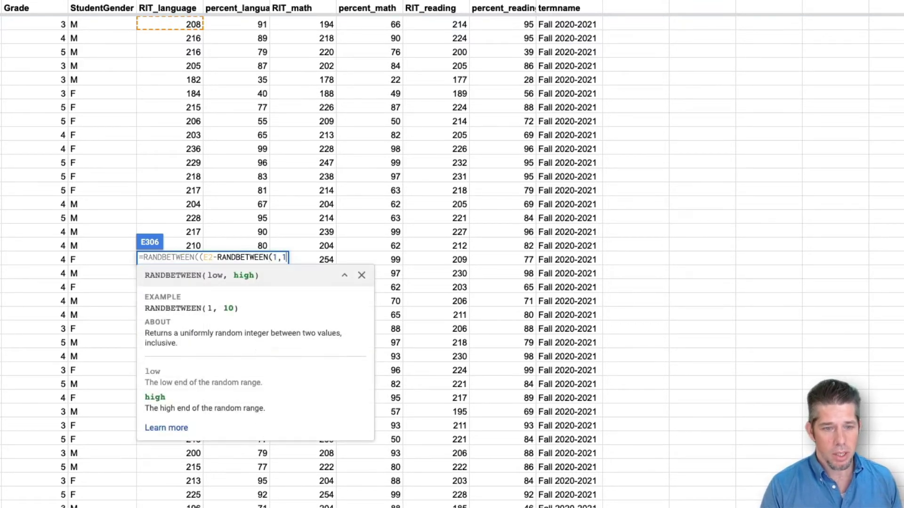
{"action": "type", "text": "0))"}
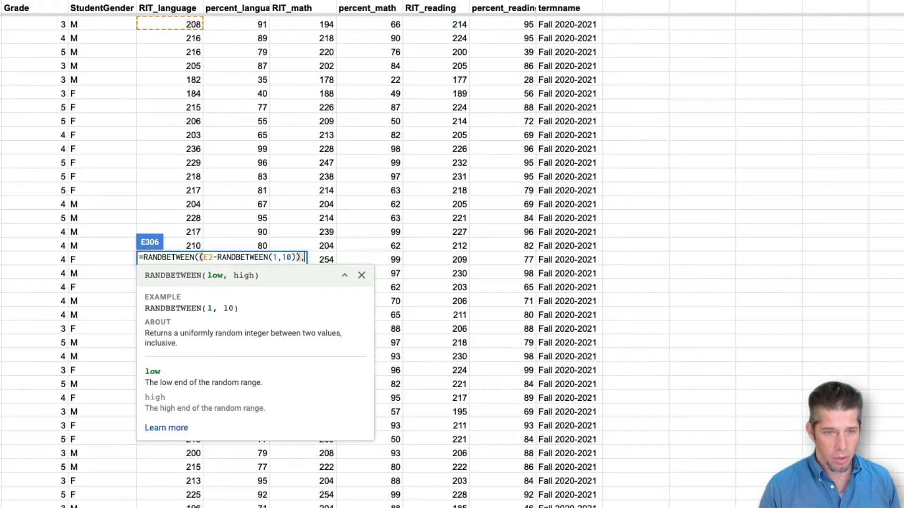
{"action": "type", "text": ","}
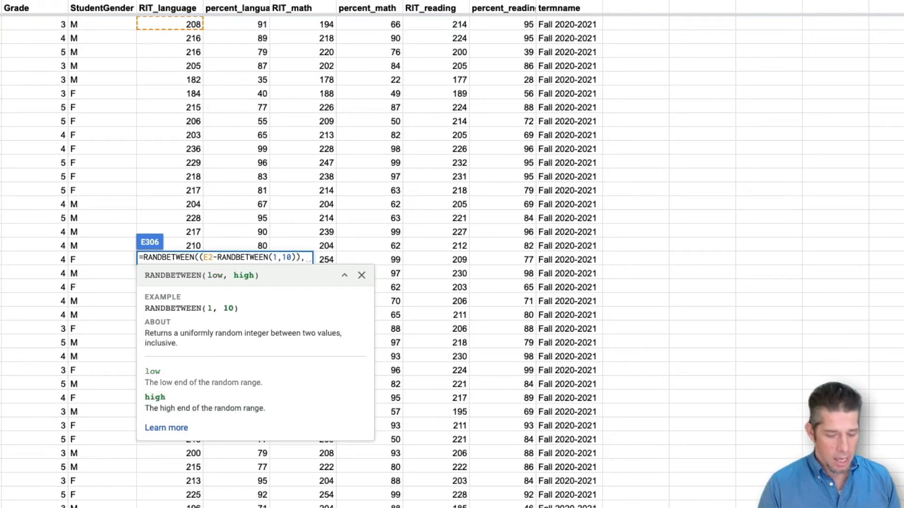
Step: Add the upper bound (E2+RANDBETWEEN(1,10)) and close E306's formula
{"action": "type", "text": "(("}
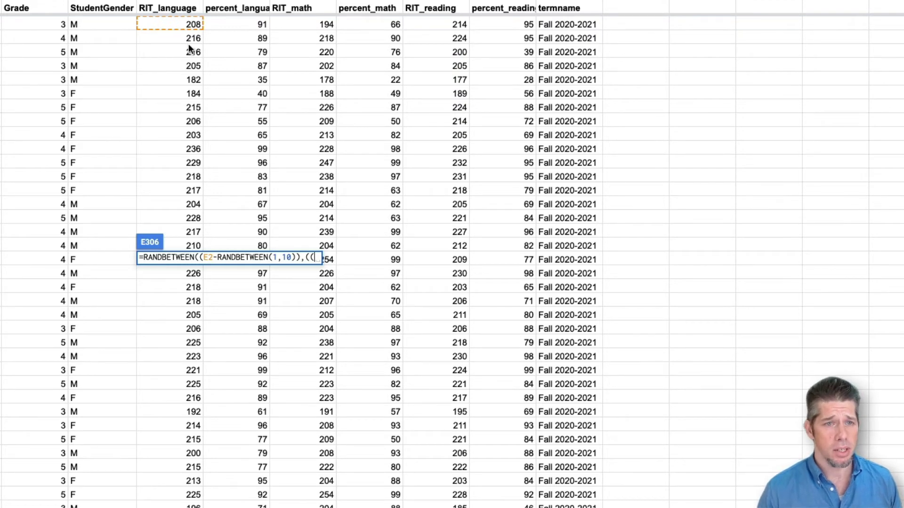
{"action": "left_click", "coordinate": [174, 25]}
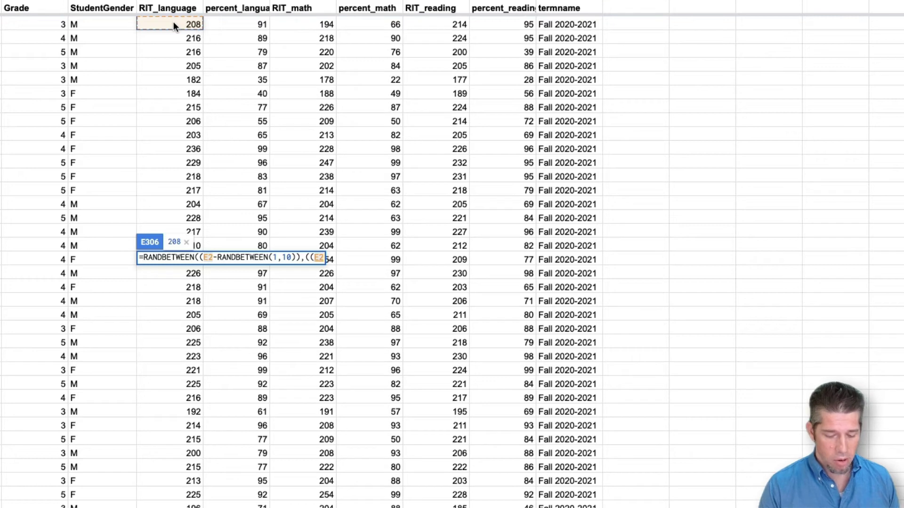
{"action": "type", "text": "+rand"}
{"action": "left_click", "coordinate": [194, 311]}
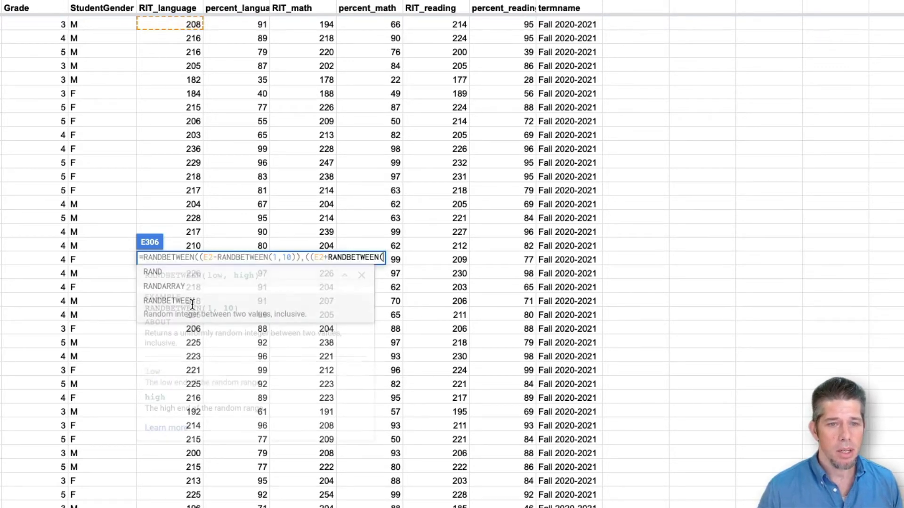
{"action": "type", "text": "1,1"}
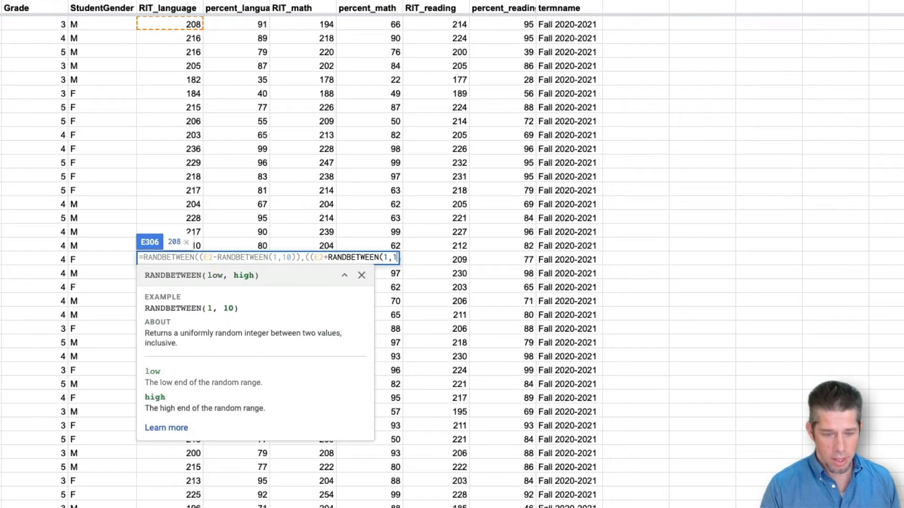
{"action": "type", "text": "0"}
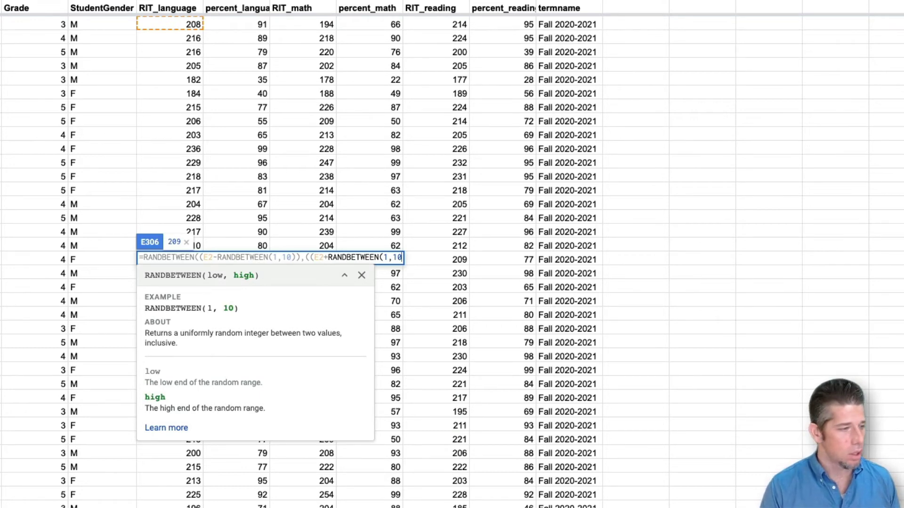
{"action": "type", "text": ")"}
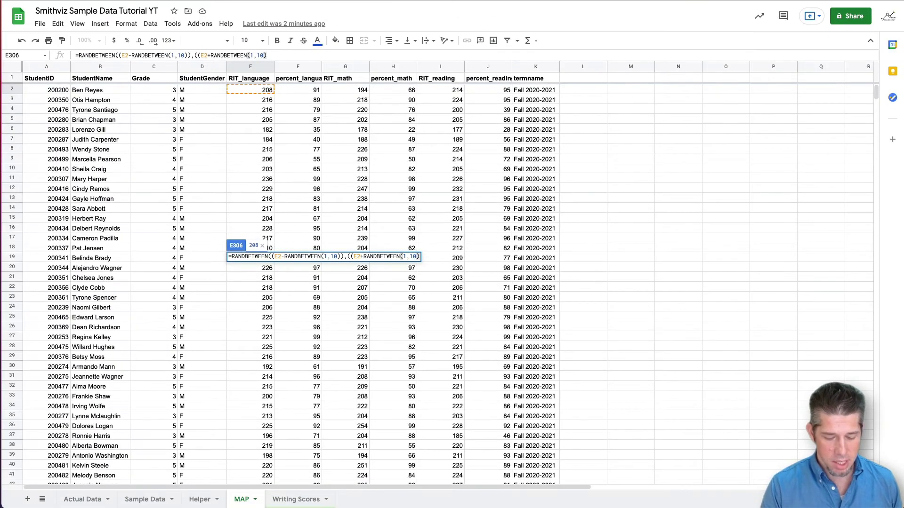
{"action": "key", "text": "Return"}
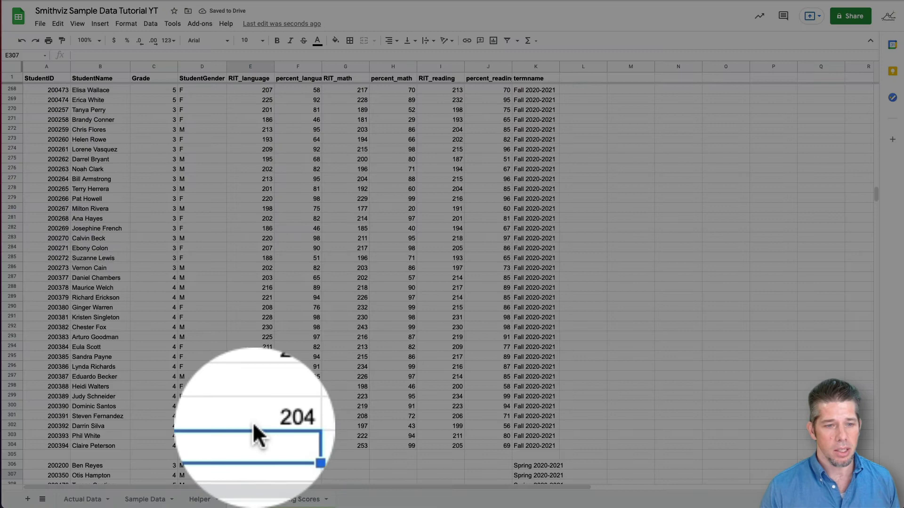
{"action": "left_click", "coordinate": [254, 466]}
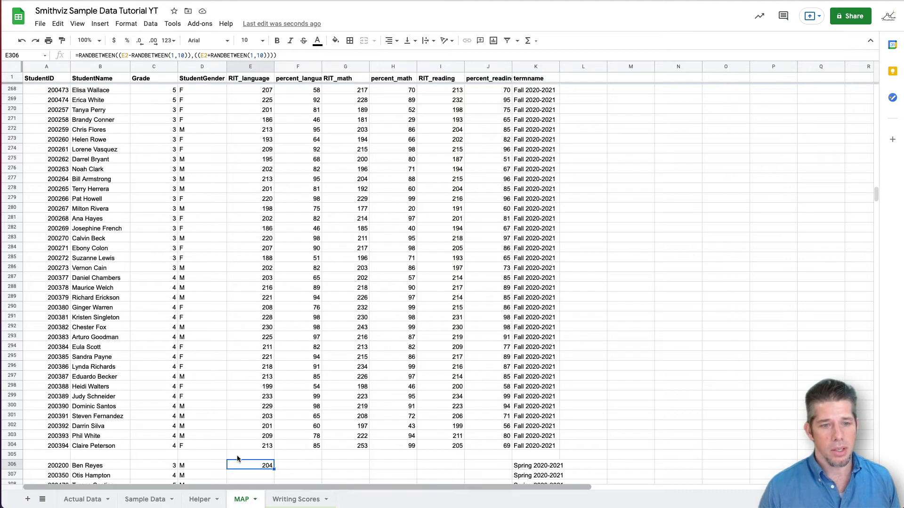
{"action": "scroll", "coordinate": [288, 322], "scroll_direction": "down", "scroll_amount": 1}
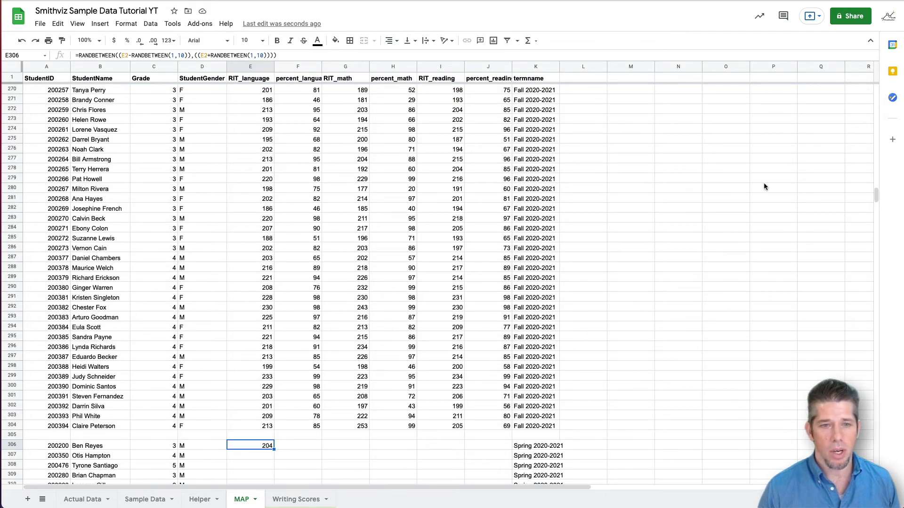
{"action": "scroll", "coordinate": [875, 197], "scroll_direction": "down", "scroll_amount": 6}
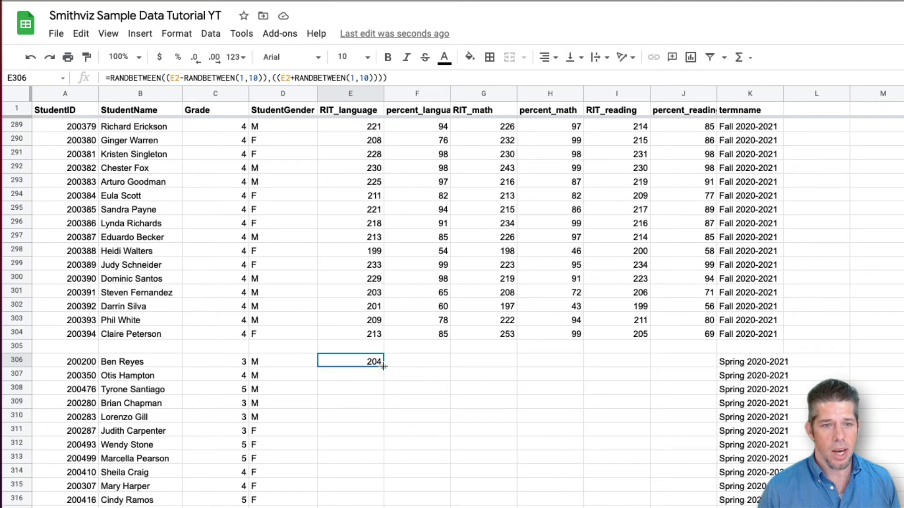
Step: Copy E306's formula across to J306 and check the adjusted references in F306 onward
{"action": "left_click_drag", "start_coordinate": [384, 366], "coordinate": [673, 367]}
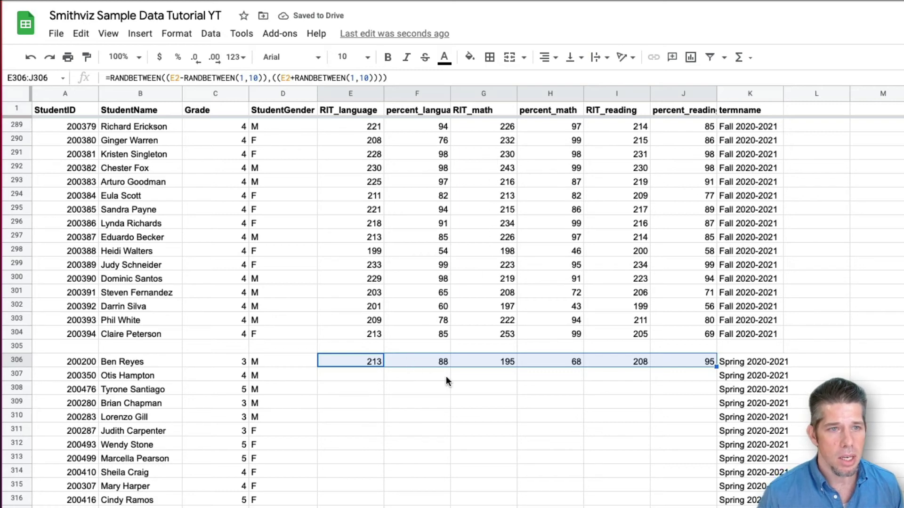
{"action": "left_click", "coordinate": [409, 360]}
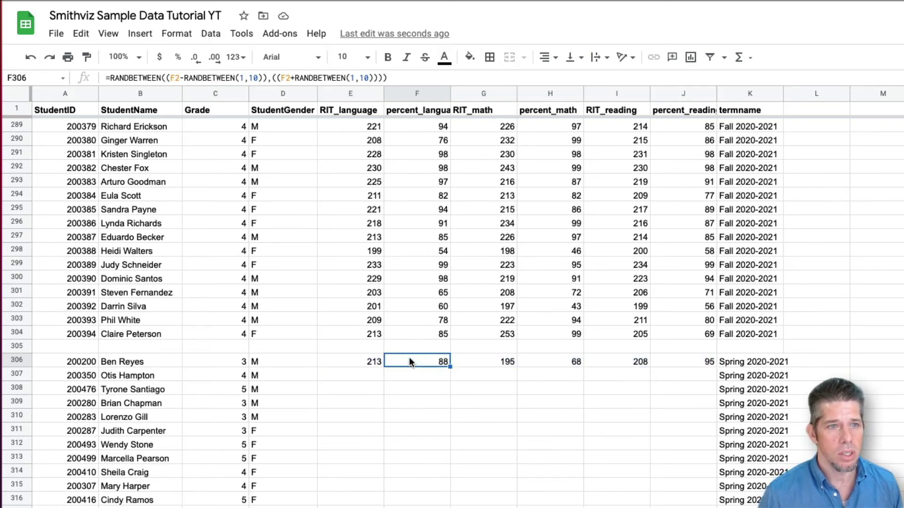
{"action": "left_click", "coordinate": [484, 364]}
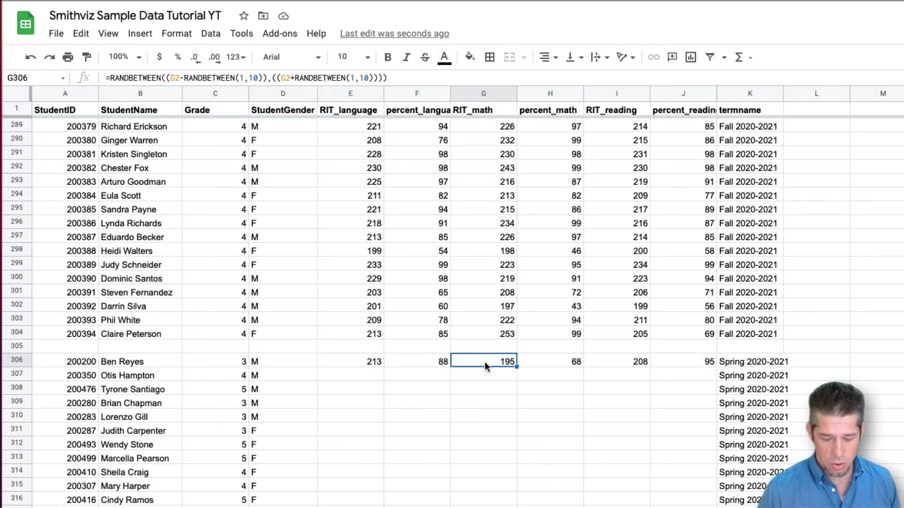
{"action": "key", "text": "Right"}
{"action": "key", "text": "Right"}
{"action": "key", "text": "Right"}
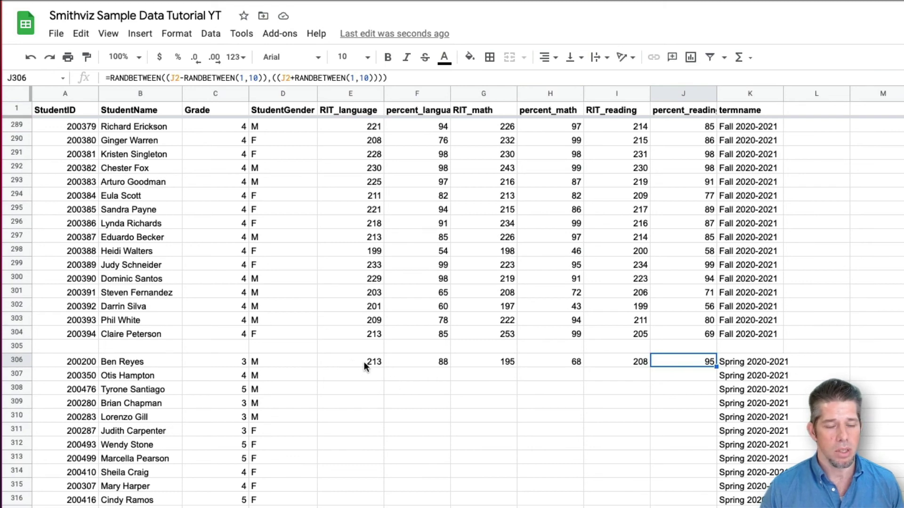
Step: Fill the E306:J306 formulas down through every Spring 2020-2021 row
{"action": "left_click_drag", "start_coordinate": [362, 360], "coordinate": [685, 363]}
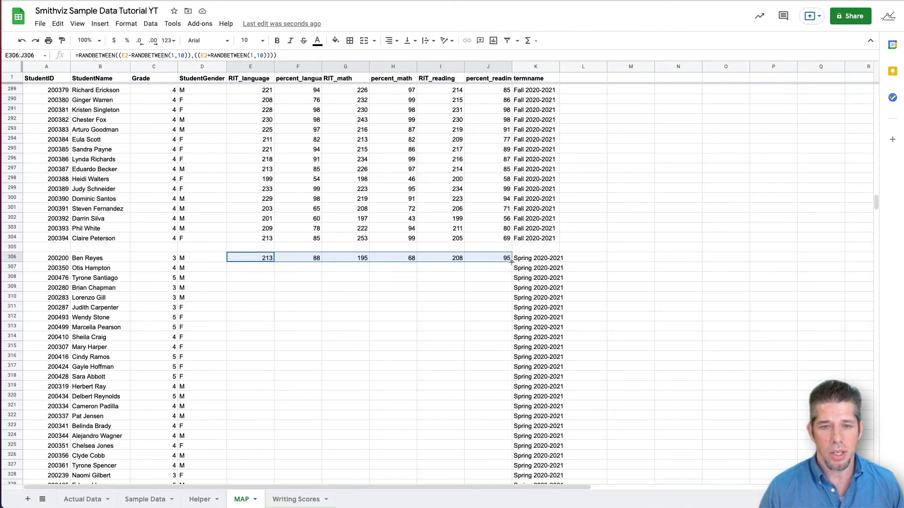
{"action": "double_click", "coordinate": [511, 261]}
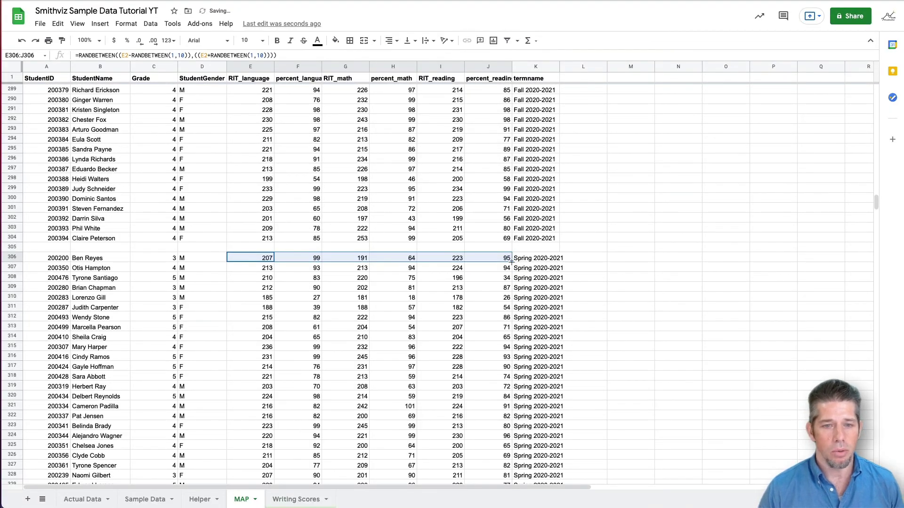